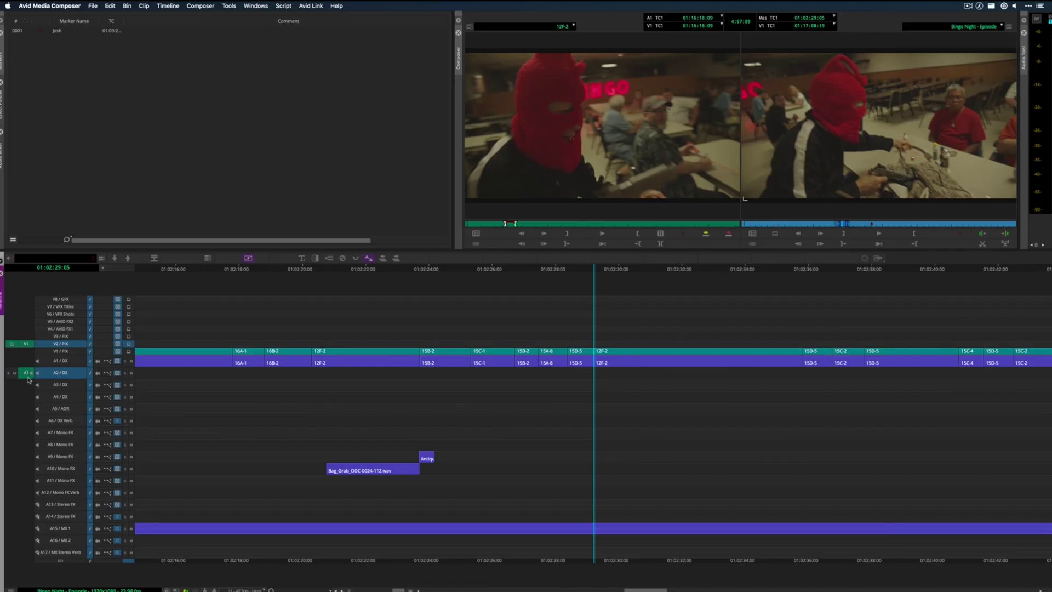
Overwrite the 12F-2 alternate onto V2/A2, then scrub back to 01:02:28:21 to review the cut
key("b")
left_click(669, 345)
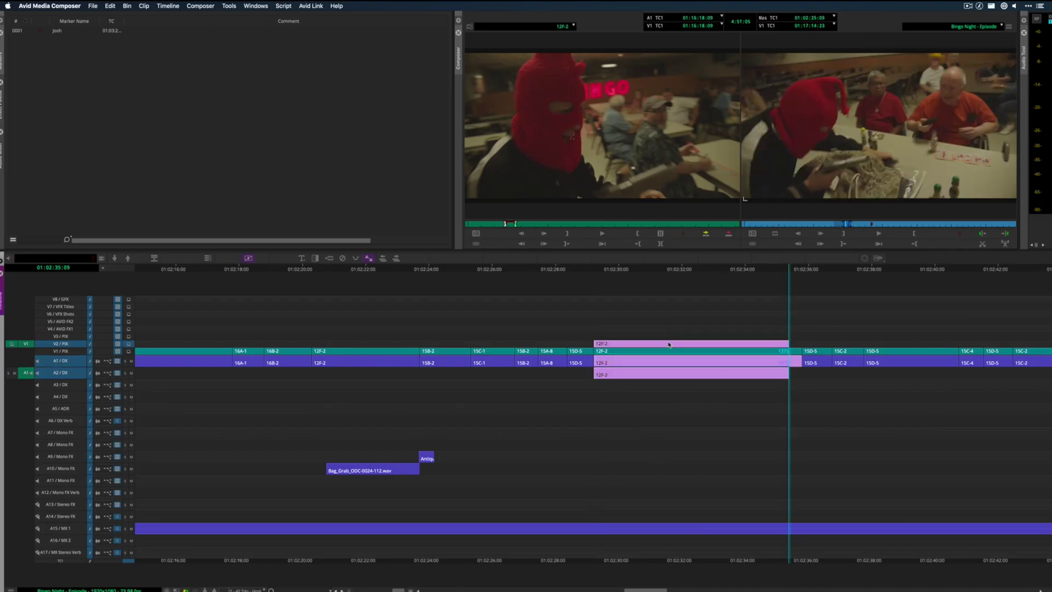
left_click(663, 345)
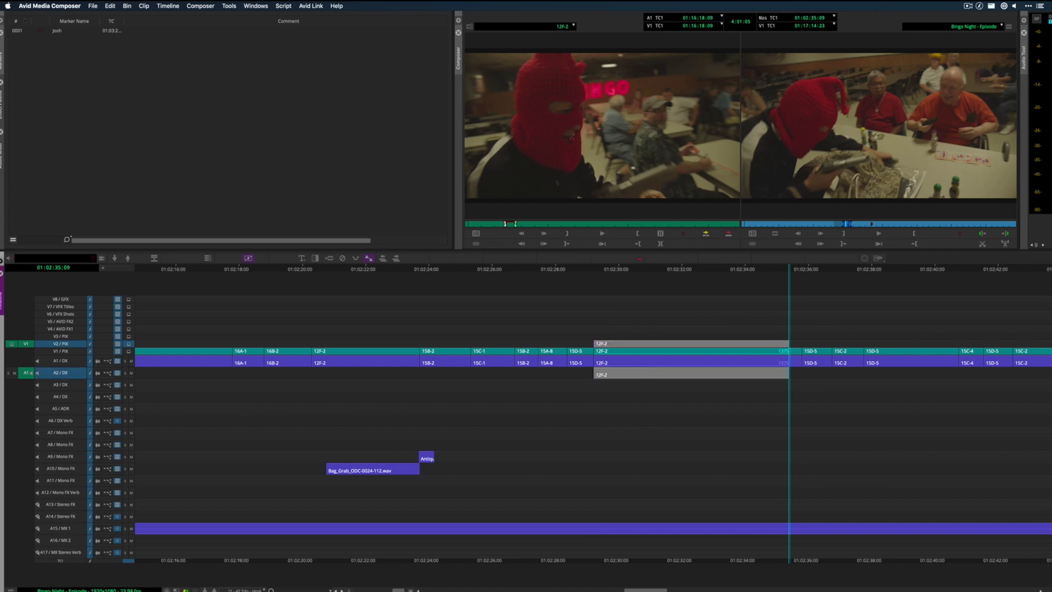
left_click(644, 274)
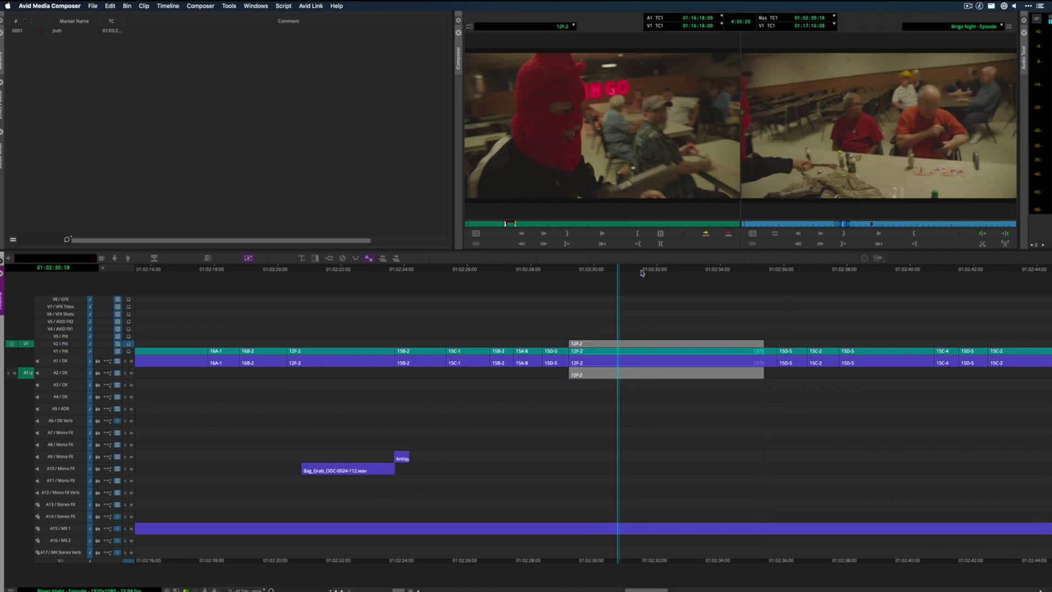
mouse_move(322, 273)
left_mouse_down()
mouse_move(378, 276)
mouse_move(337, 277)
left_mouse_up()
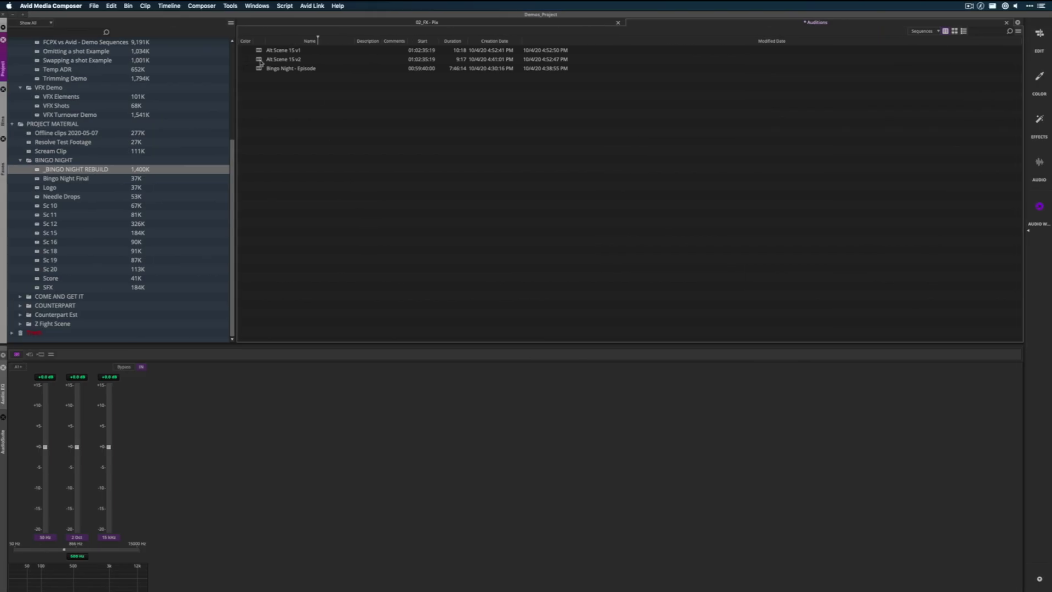
Select the Alt Scene 15 v2 sequence in the Auditions bin
left_click(262, 60)
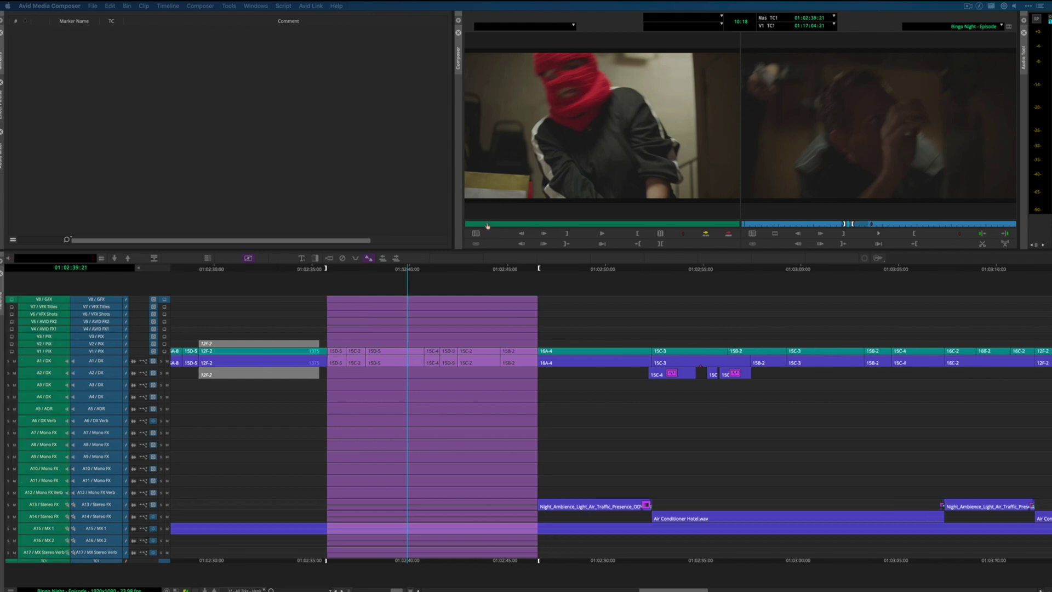
Extract the marked Scene 15 section, splice in Alt Scene 15 v2 from its start, and play from 01:02:35
left_click_drag(657, 225, 734, 224)
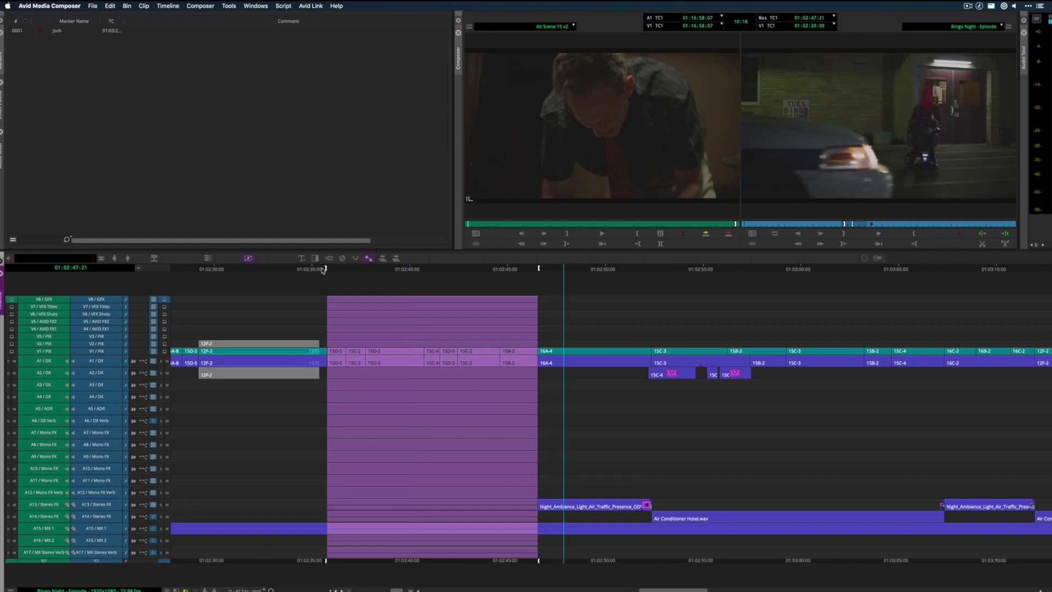
key("x")
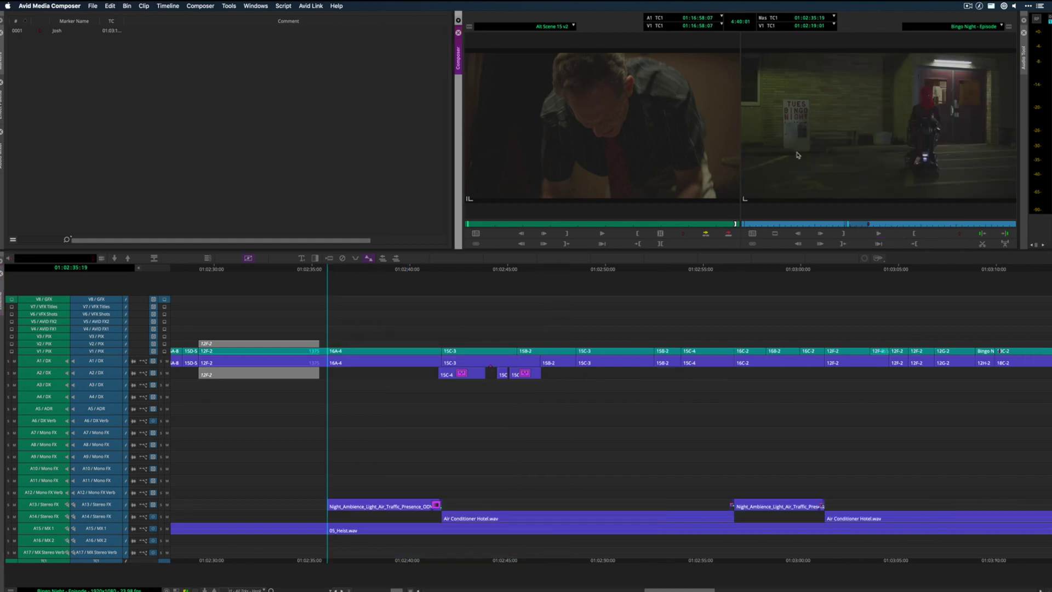
left_click(571, 171)
key("End")
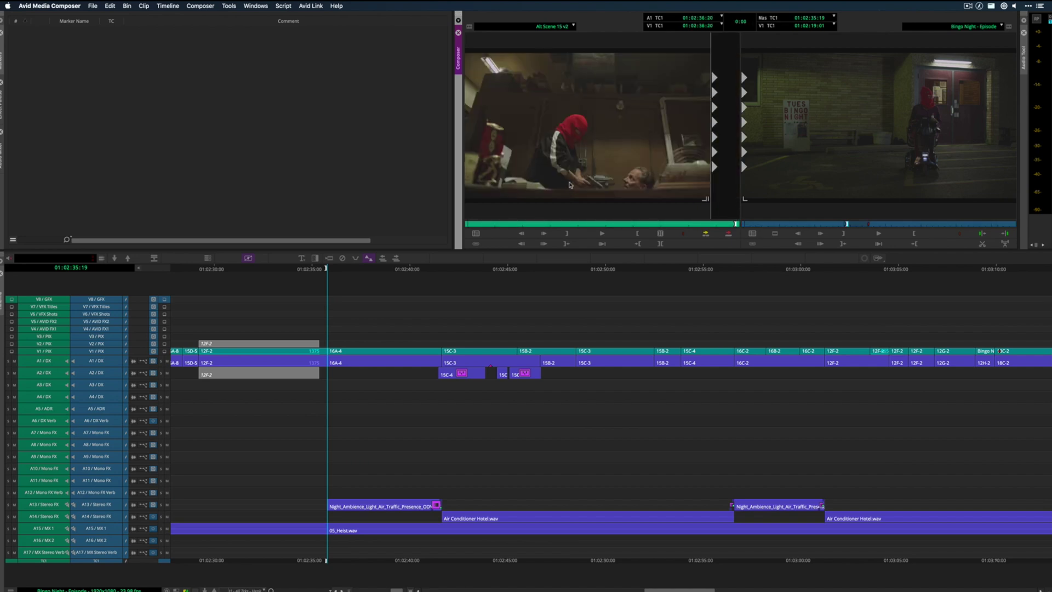
key("Home")
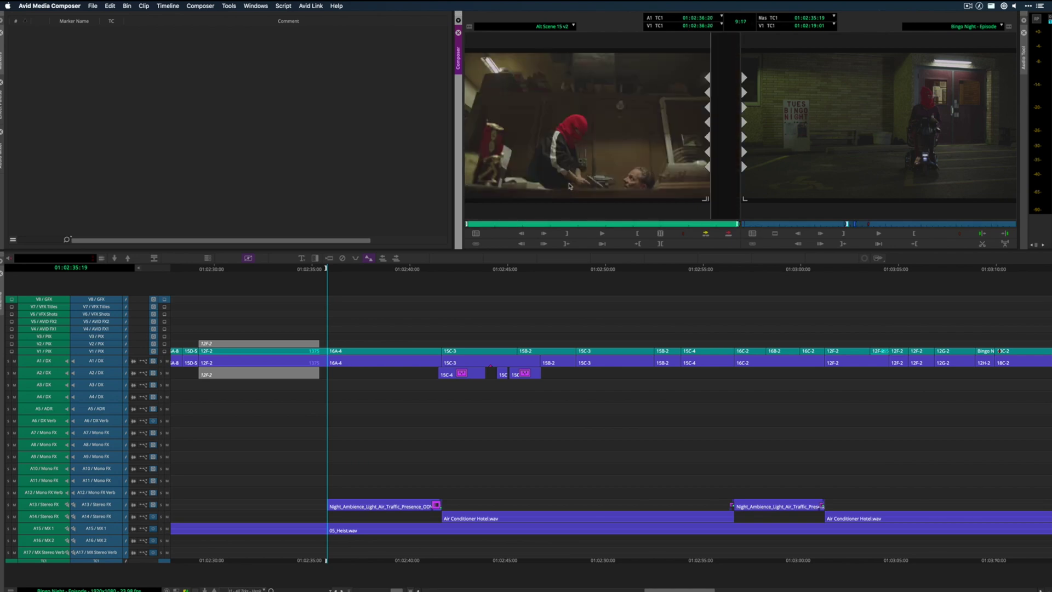
key("v")
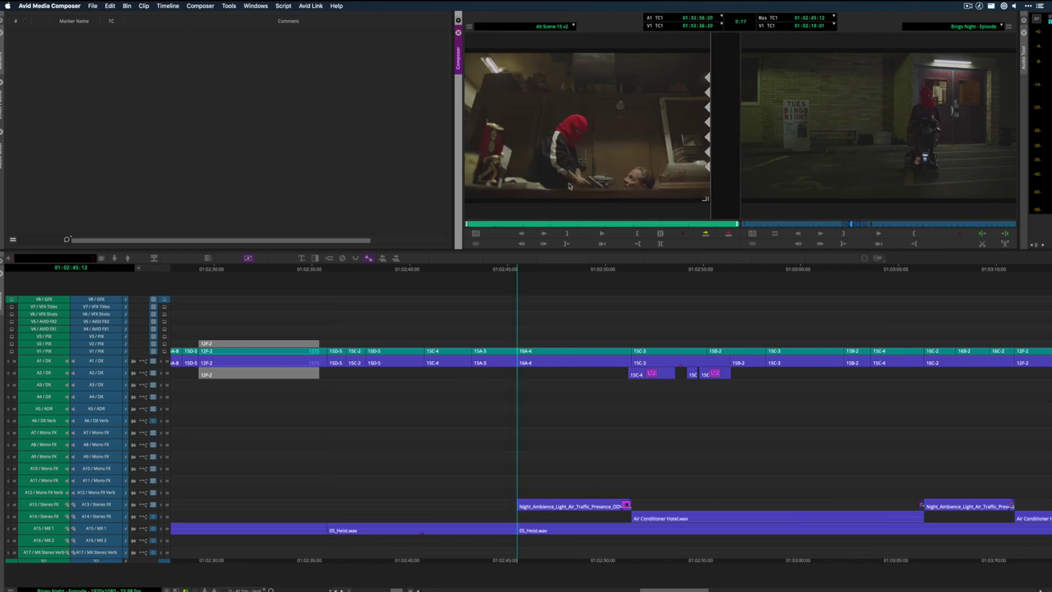
left_click(320, 269)
key("space")
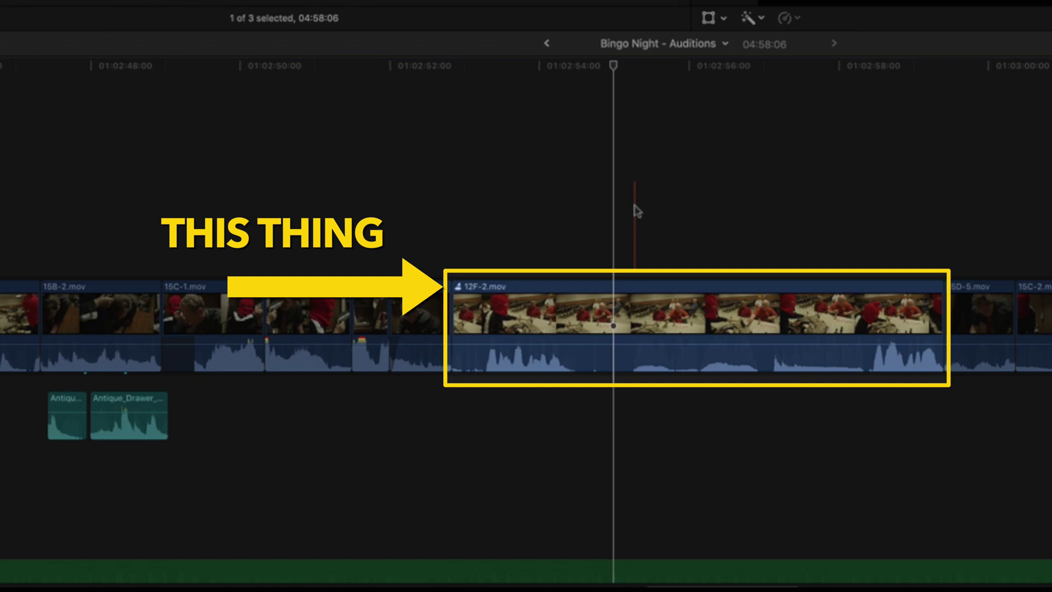
Play from 01:02:52:03, then cycle the 12F-2 audition to its next take and replay
left_click(401, 213)
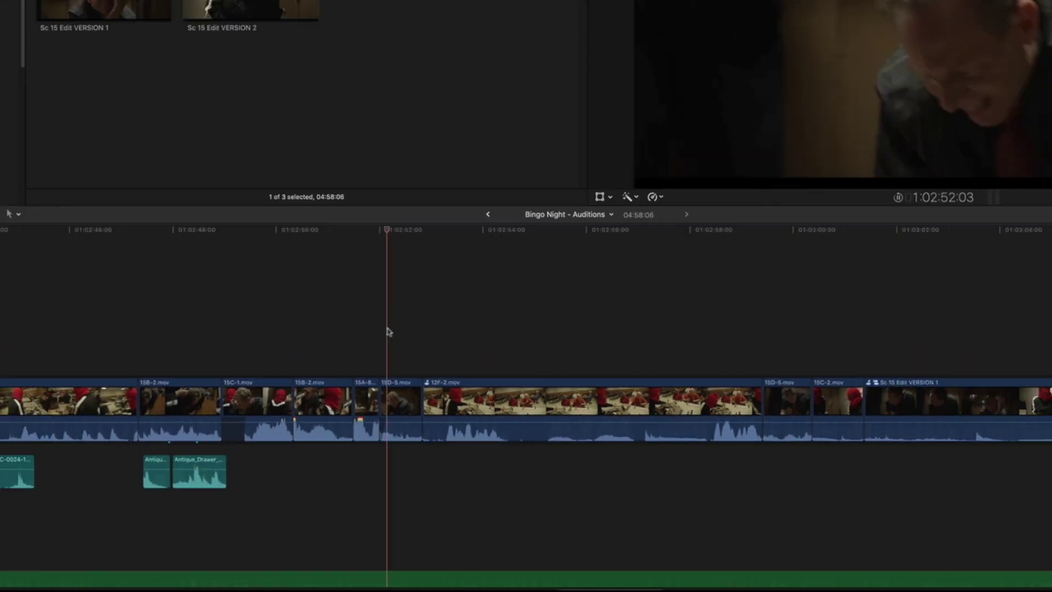
key("space")
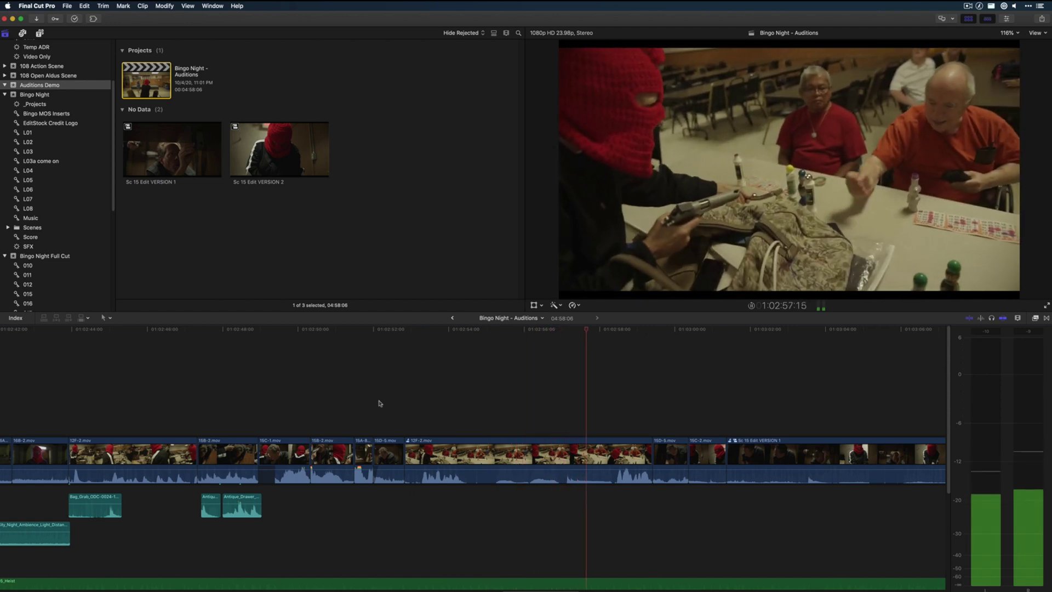
key("alt+super+s")
left_click(512, 449)
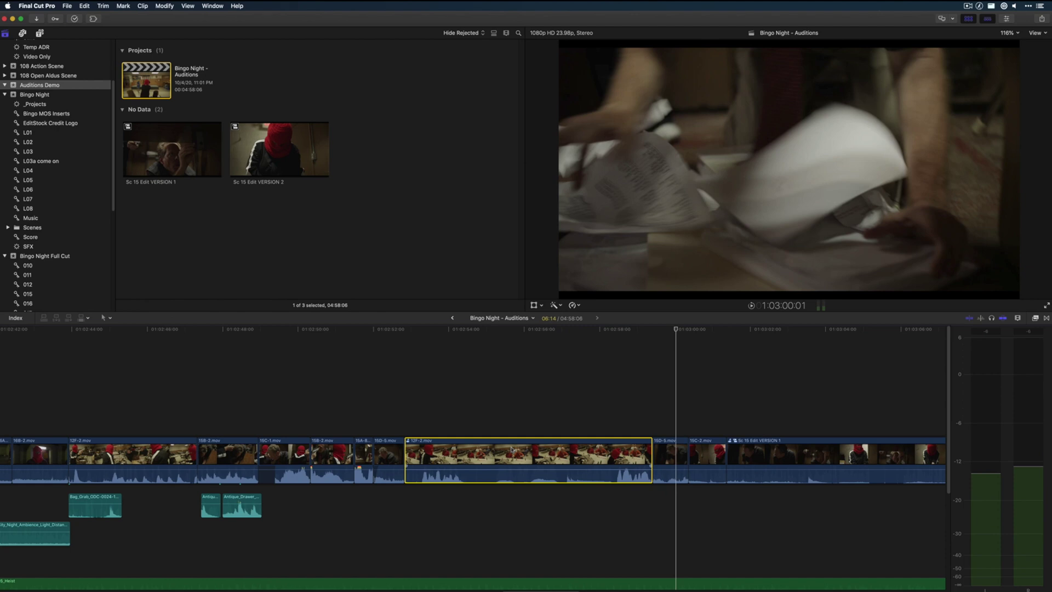
key("ctrl+Right")
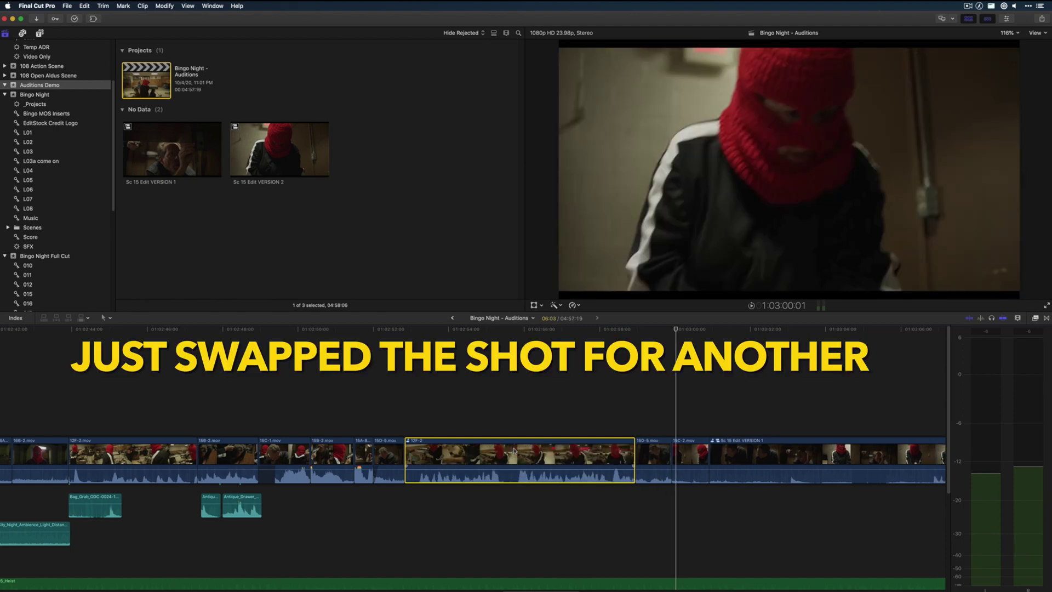
key("space")
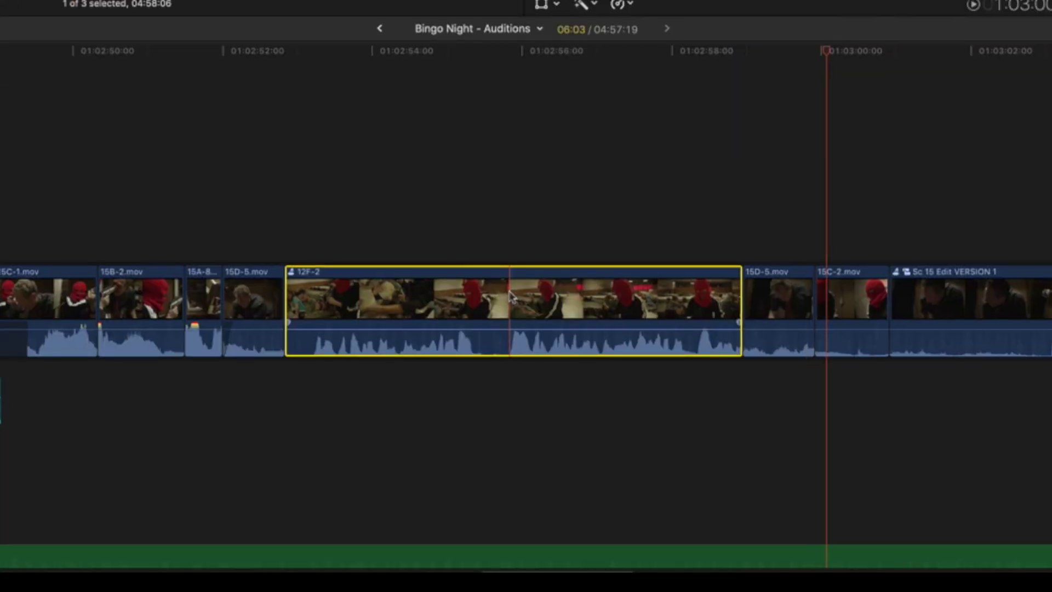
right_click(510, 297)
mouse_move(587, 292)
left_click(793, 298)
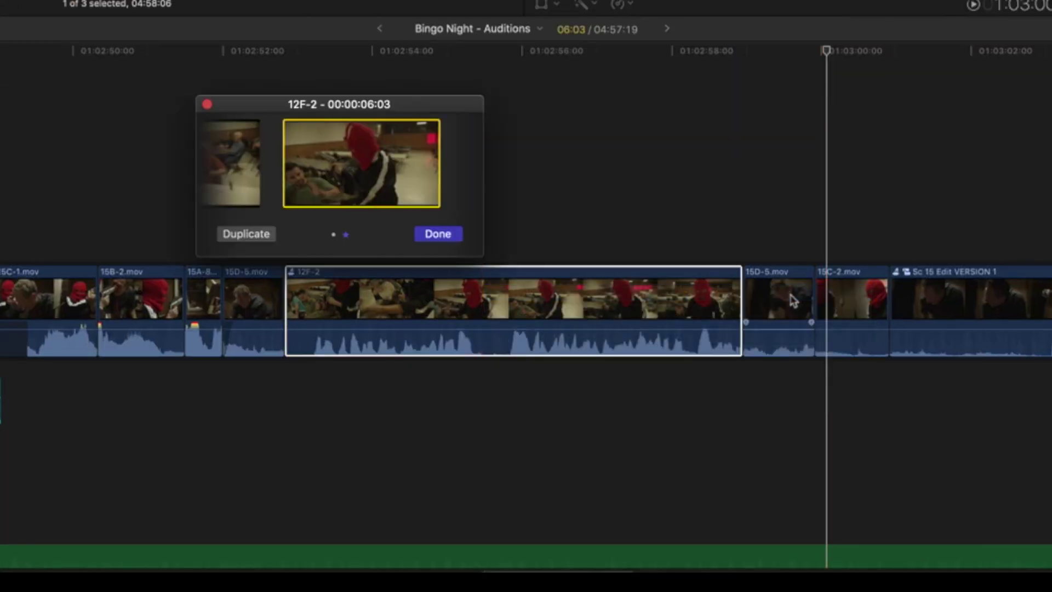
left_click(228, 195)
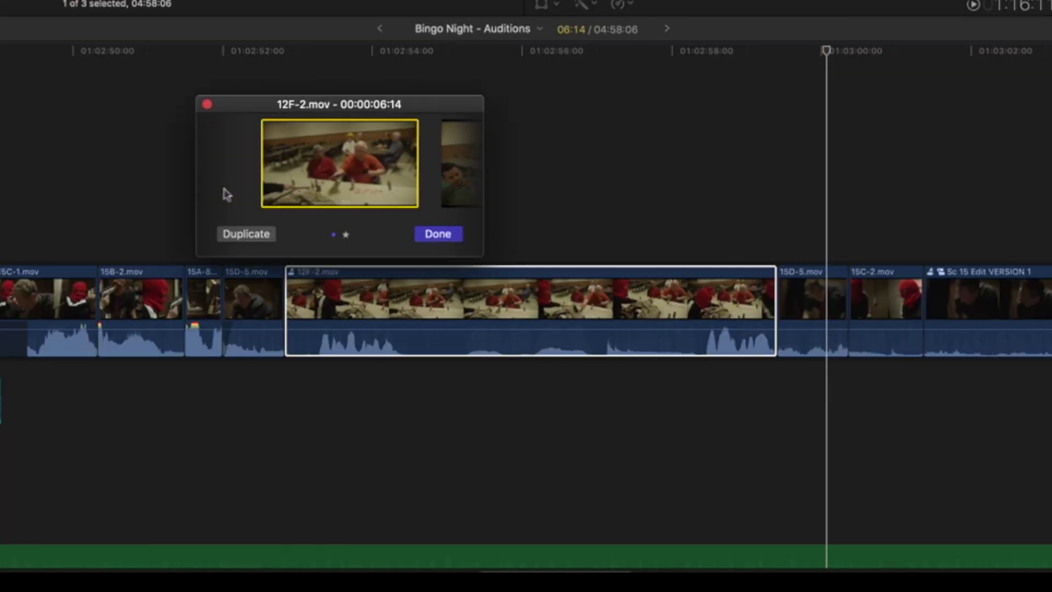
left_click(459, 191)
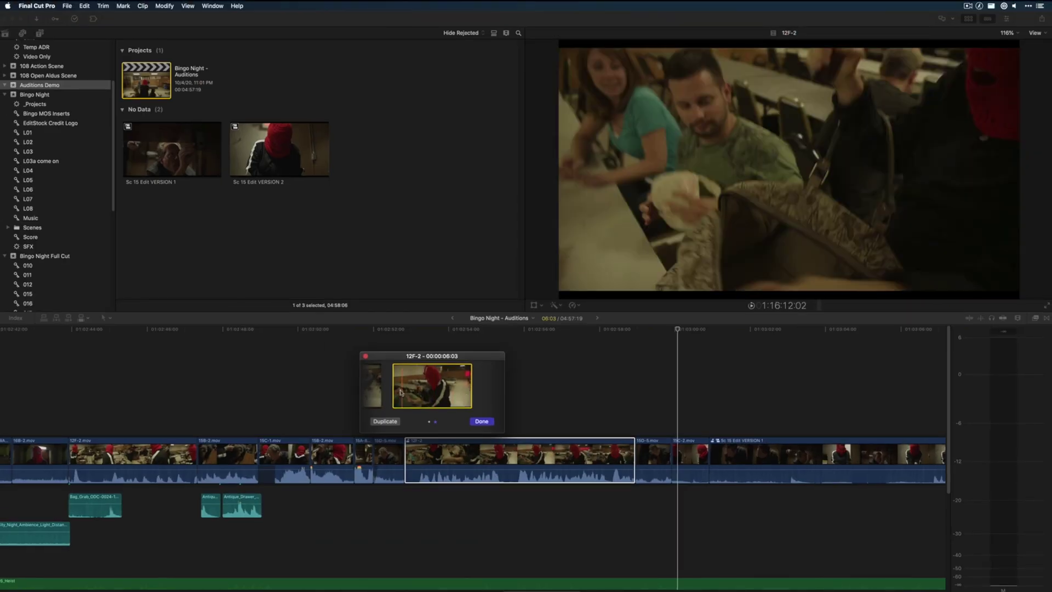
left_click(230, 174)
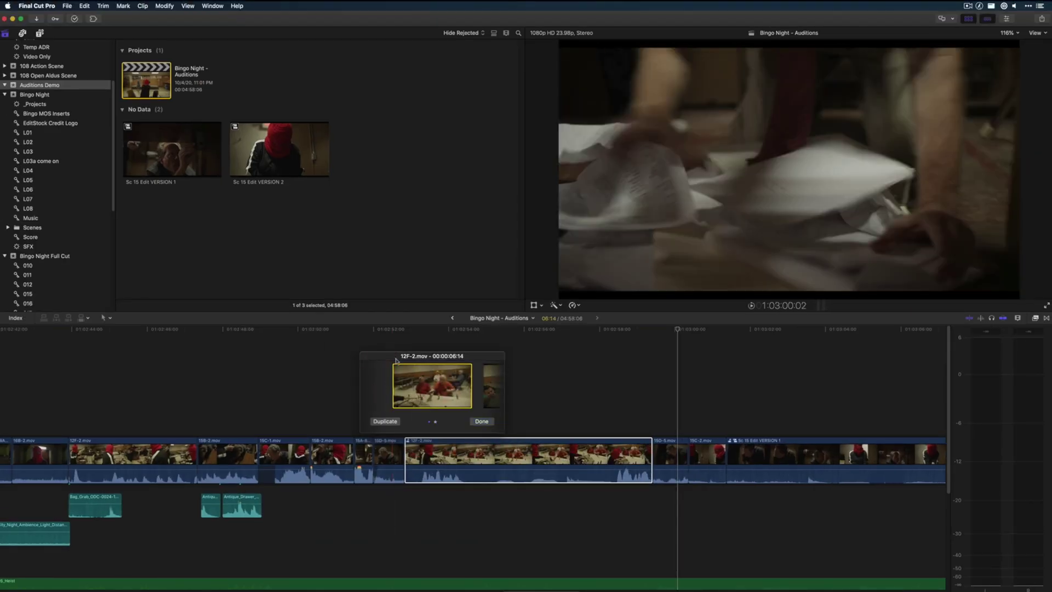
left_click(493, 383)
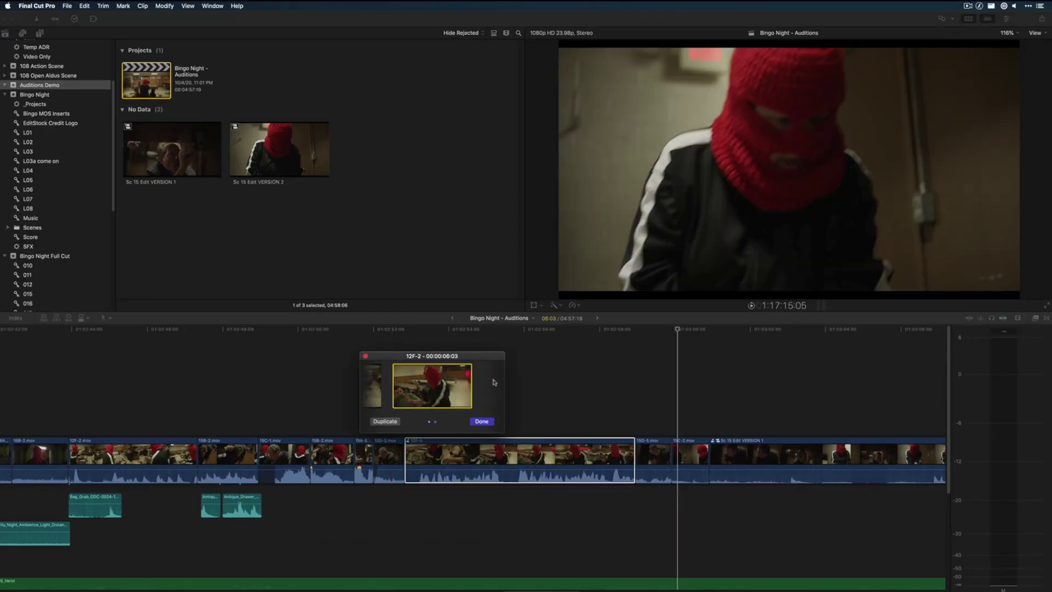
left_click(486, 422)
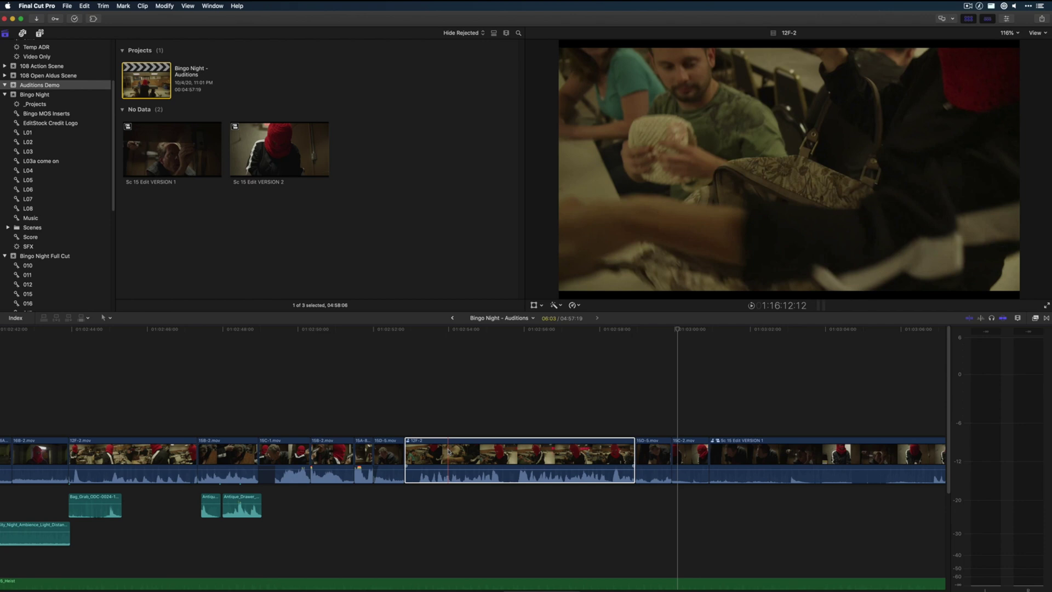
Play the timeline, then switch the scene audition to the Alt Sc 15 Edit pick and preview it
scroll(448, 452, "right", 5)
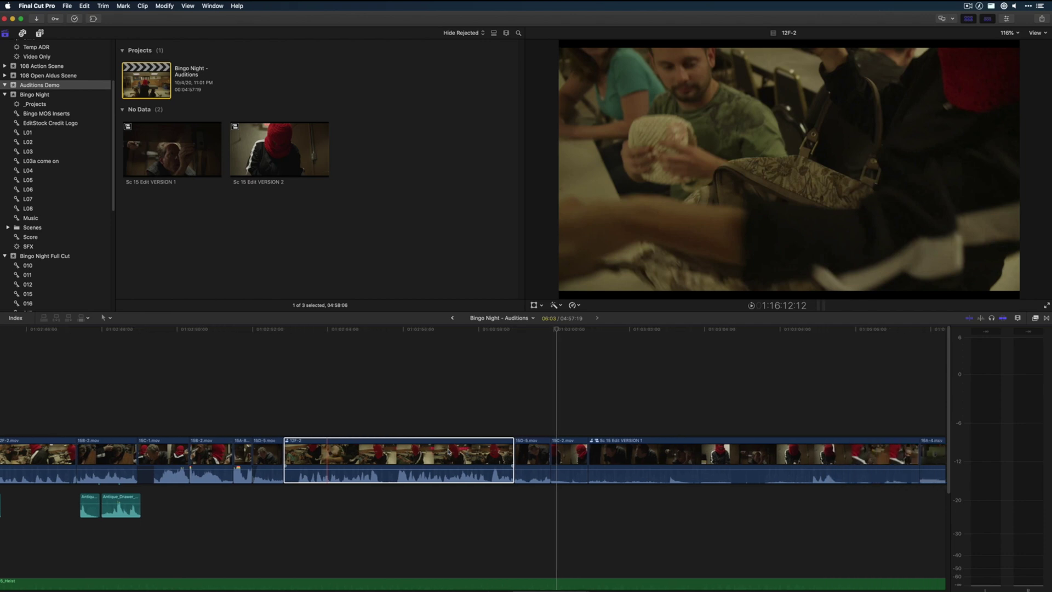
scroll(448, 452, "right", 1)
scroll(448, 452, "right", 6)
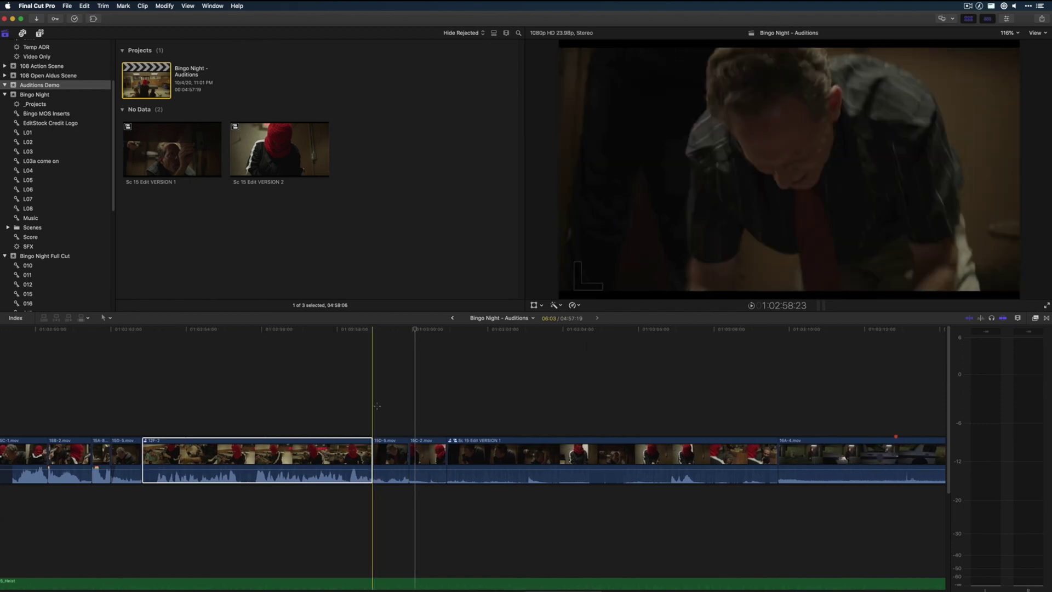
key("space")
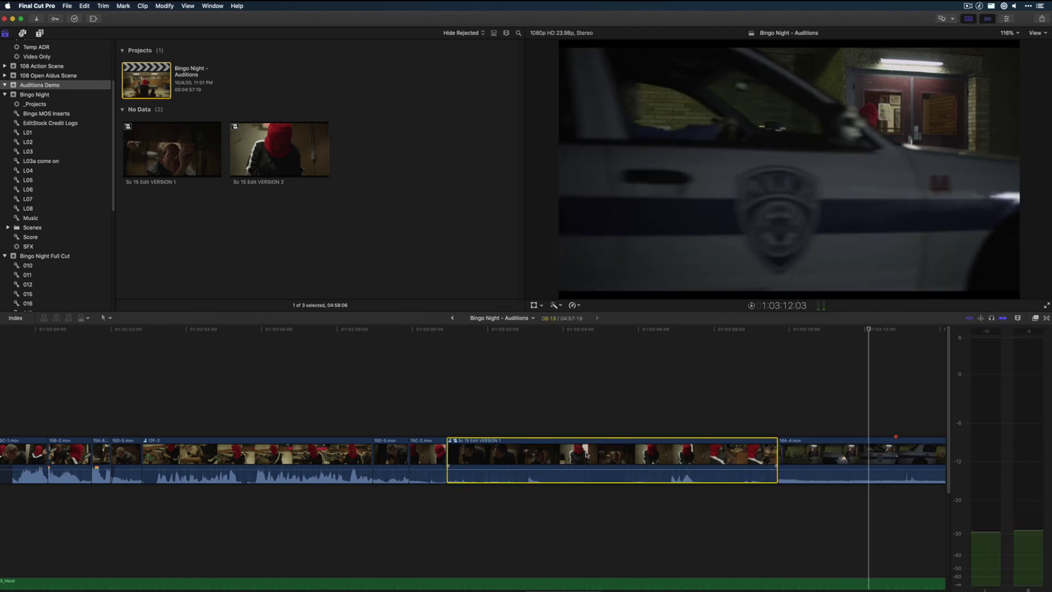
right_click(585, 453)
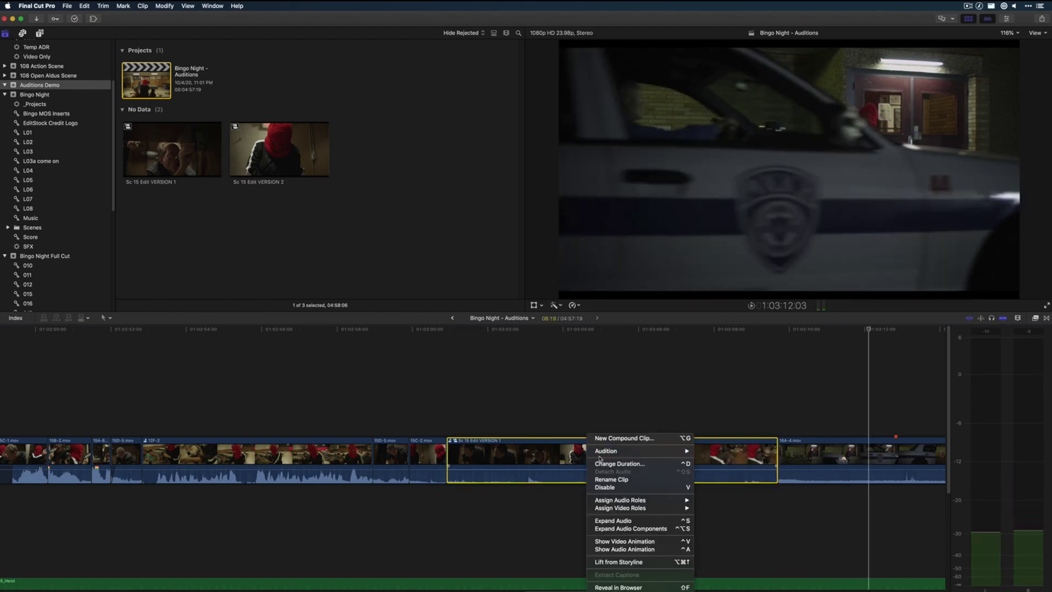
left_click(727, 451)
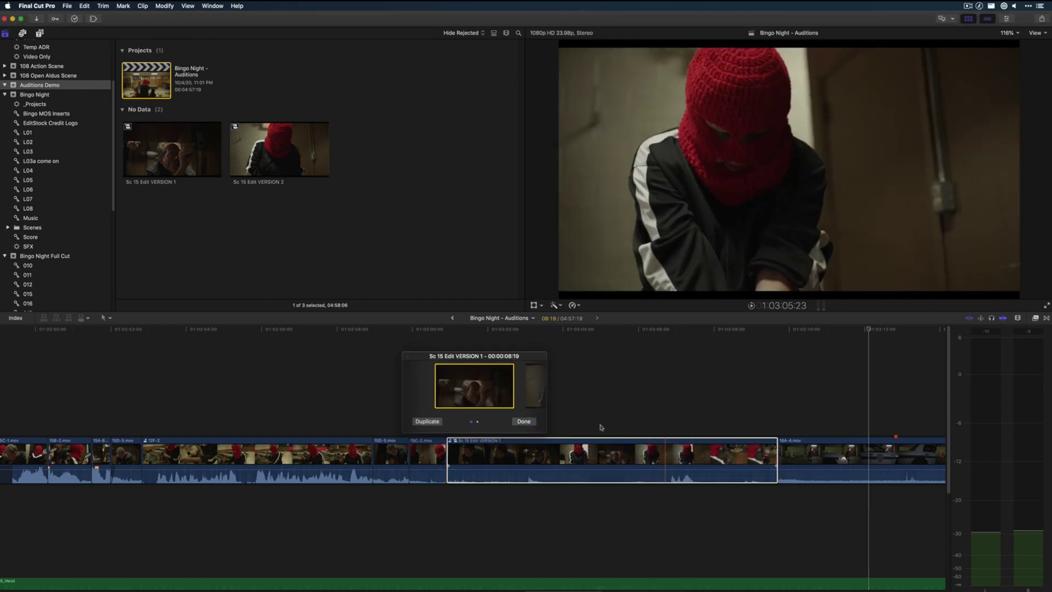
left_click(531, 392)
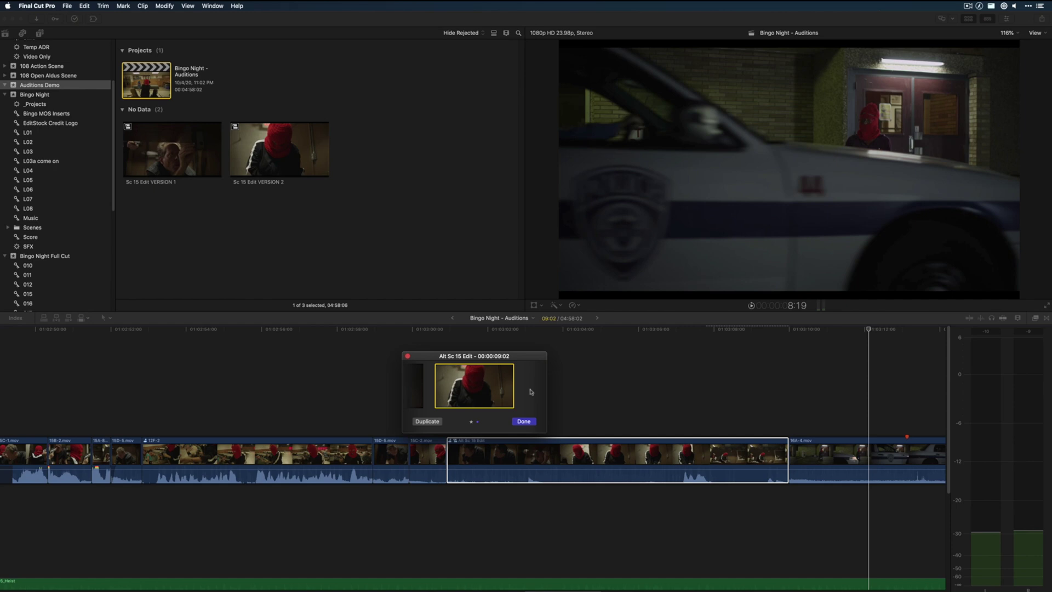
left_click(524, 421)
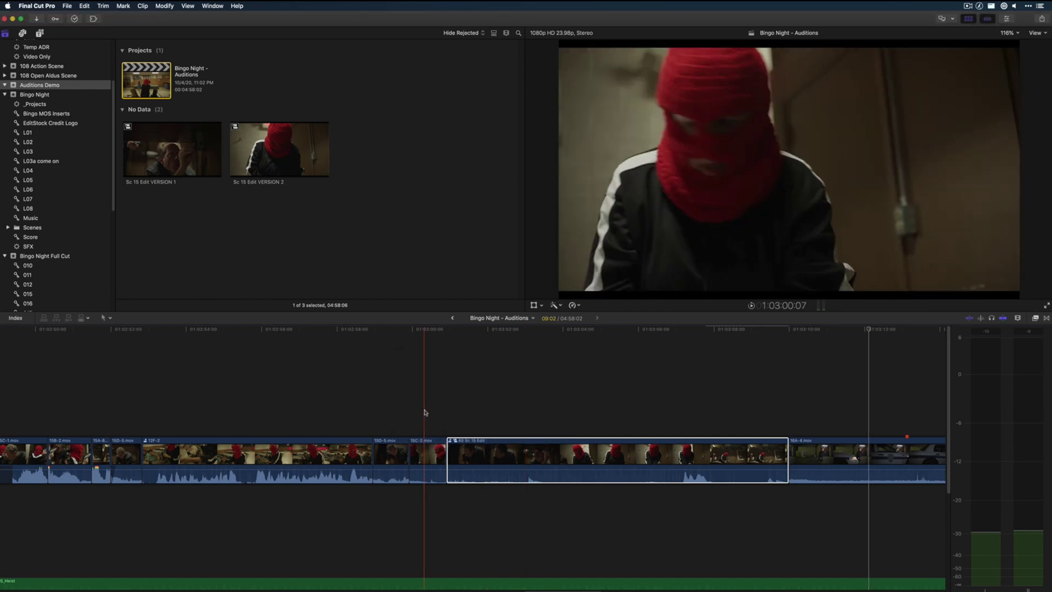
left_click(425, 418)
key("space")
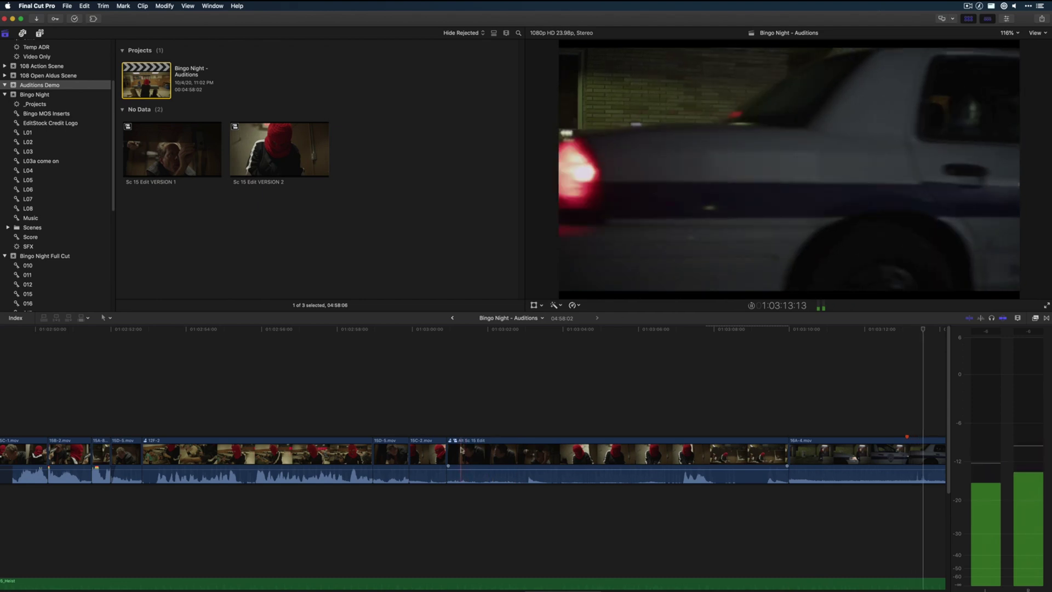
key("space")
Revert the audition to Sc 15 Edit VERSION 1, play it, then open Sc 15 Edit VERSION 2
left_click(500, 451)
key("ctrl+Right")
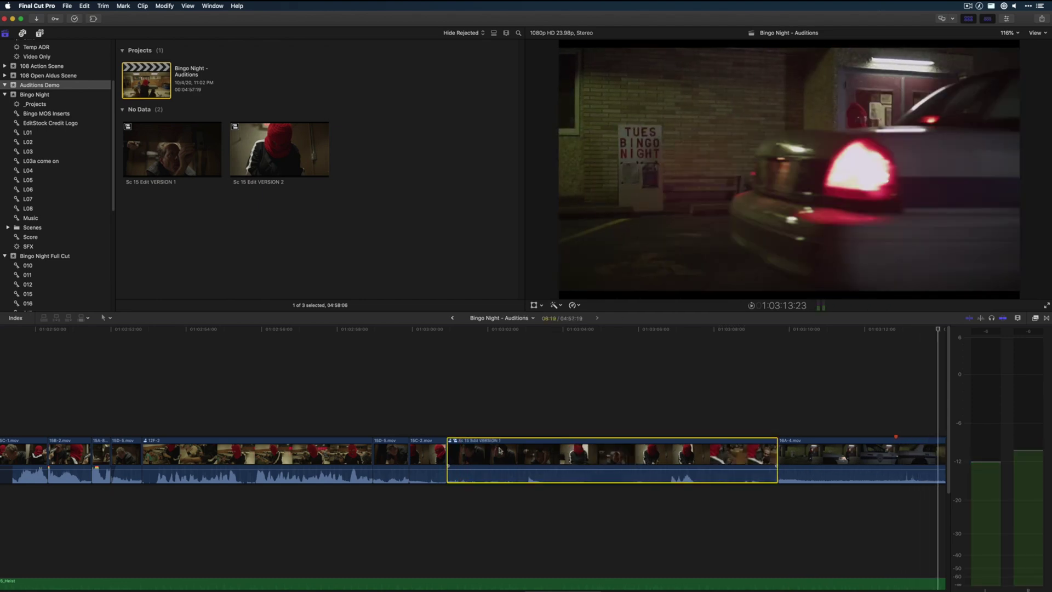
left_click(440, 403)
key("space")
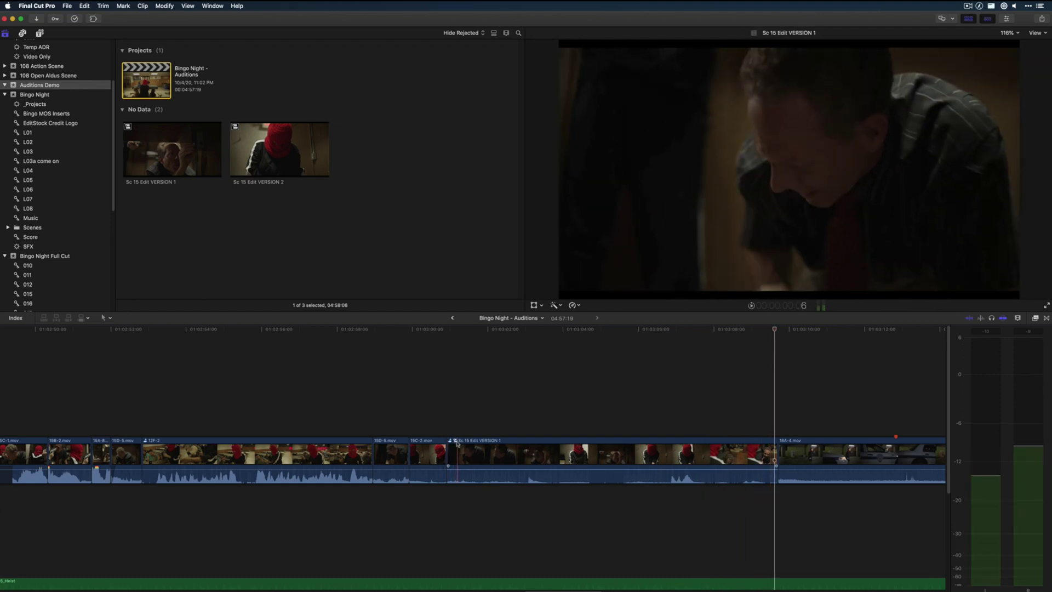
left_click(452, 318)
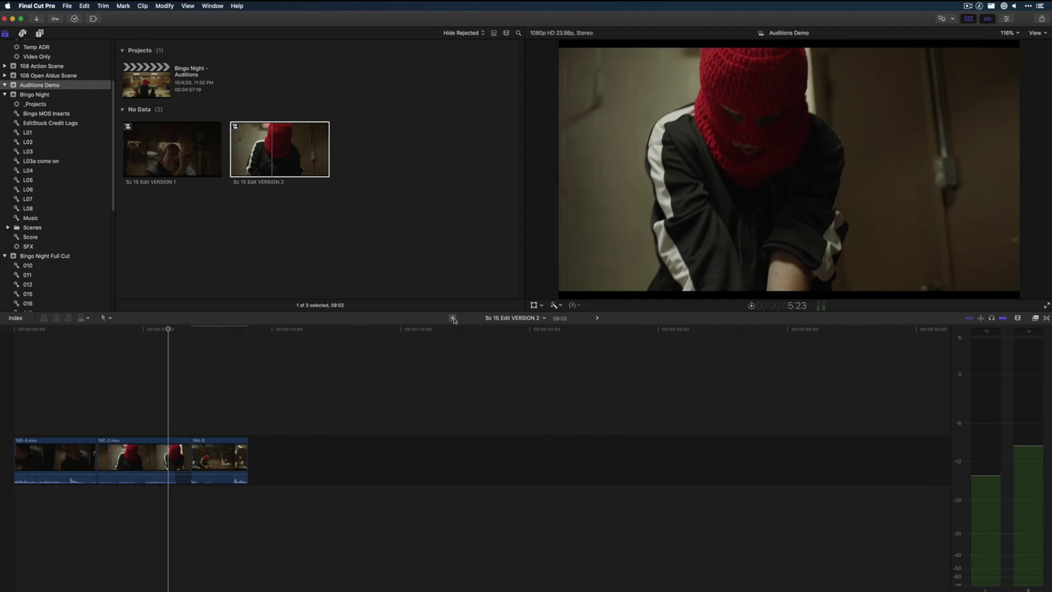
Return to Bingo Night - Auditions and finalize the Sc 15 Edit VERSION 1 audition
left_click(452, 317)
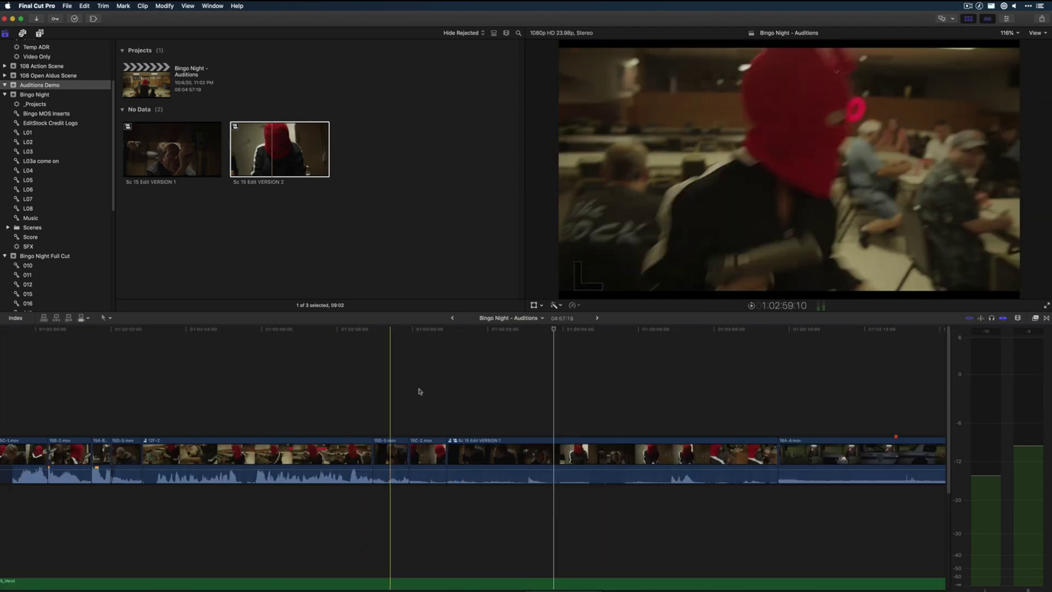
key("space")
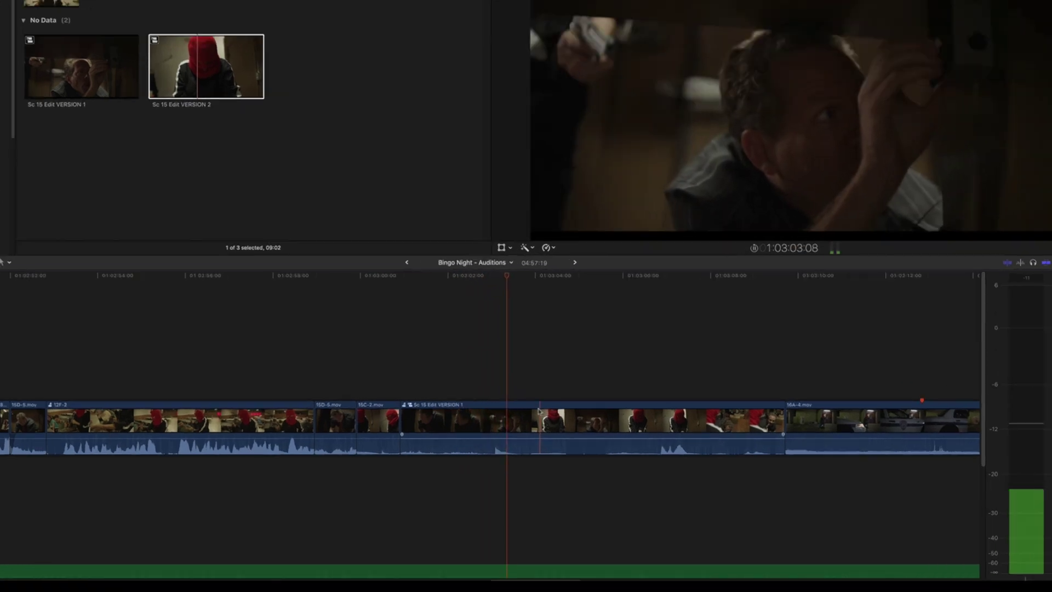
left_click(568, 444)
right_click(400, 234)
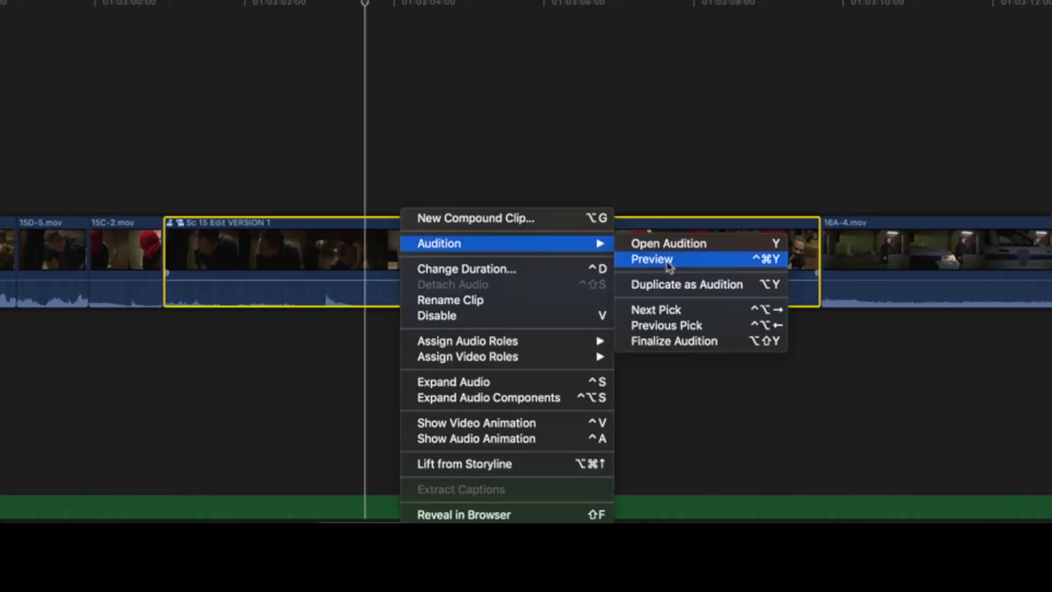
left_click(684, 341)
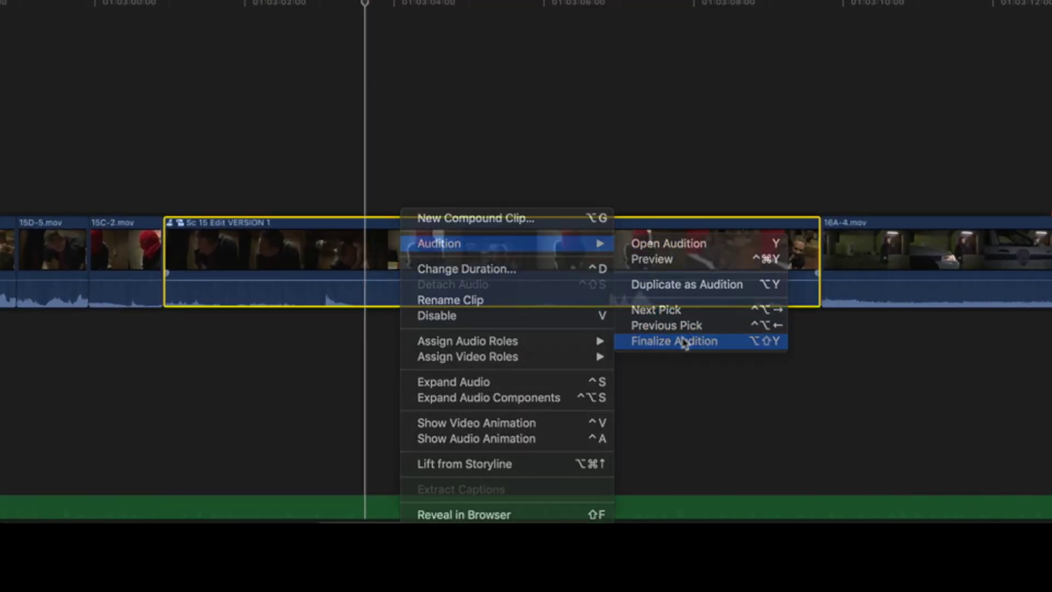
Break the finalized scene clip apart into separate shots (Shift-Cmd-G) and play it back
left_click(114, 165)
left_click(286, 242)
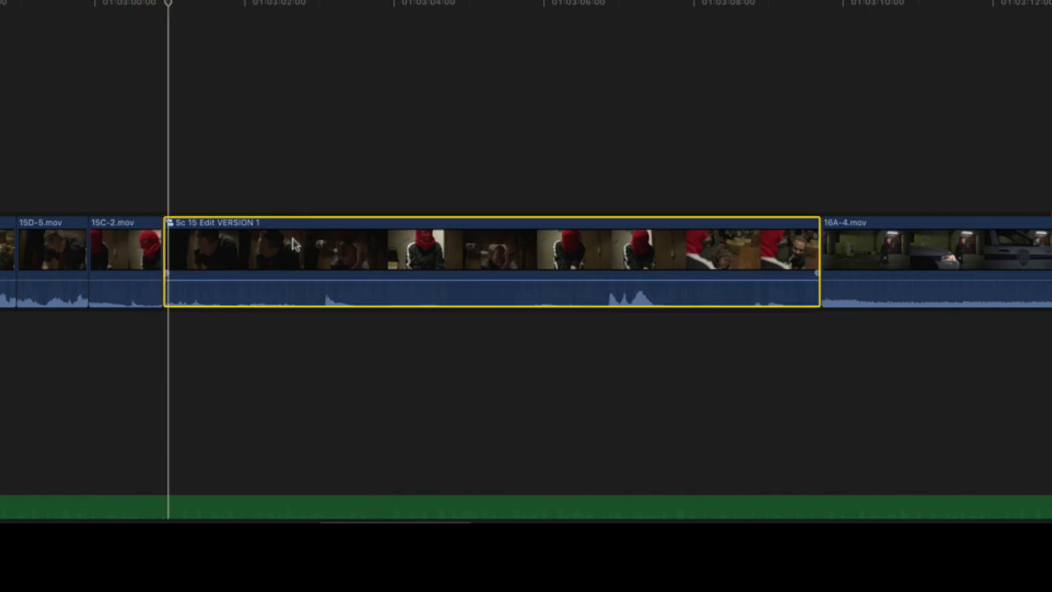
key("shift+super+g")
left_click(74, 178)
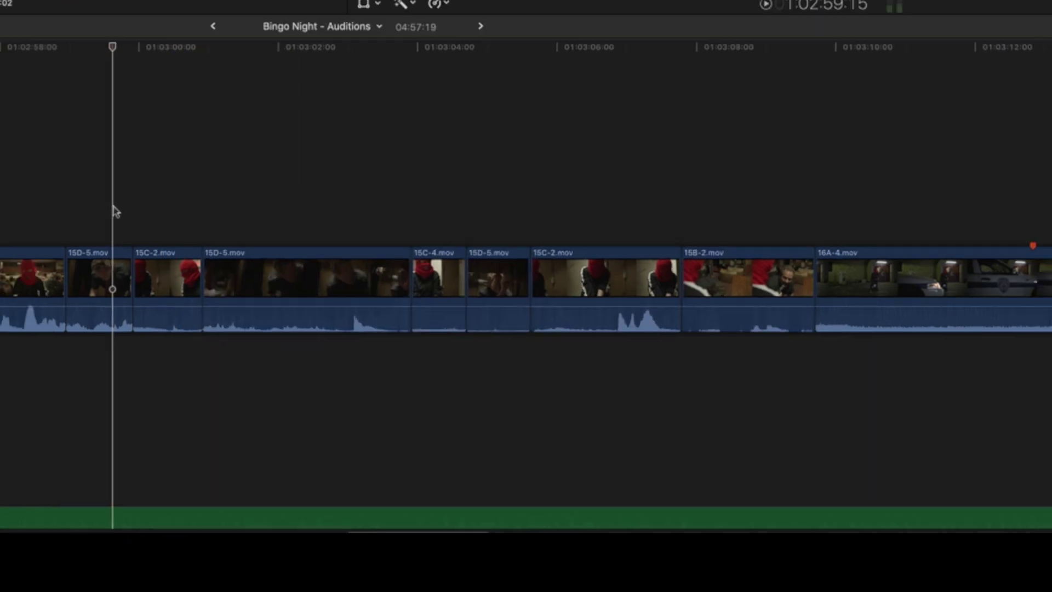
key("space")
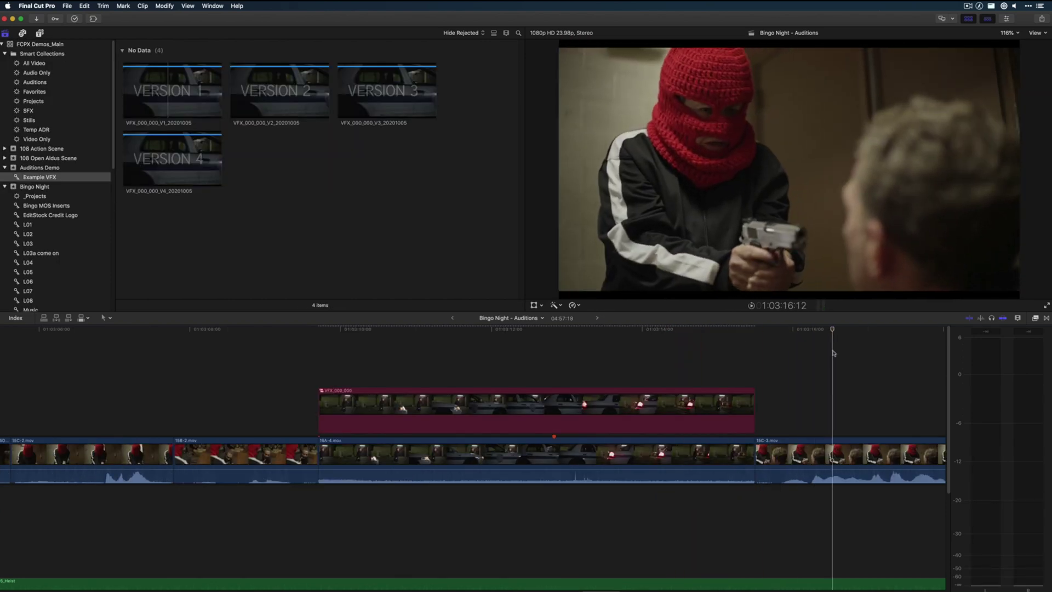
Open VFX_000_000 and connect VFX Version 1 above 16A-4.mov
left_click(286, 384)
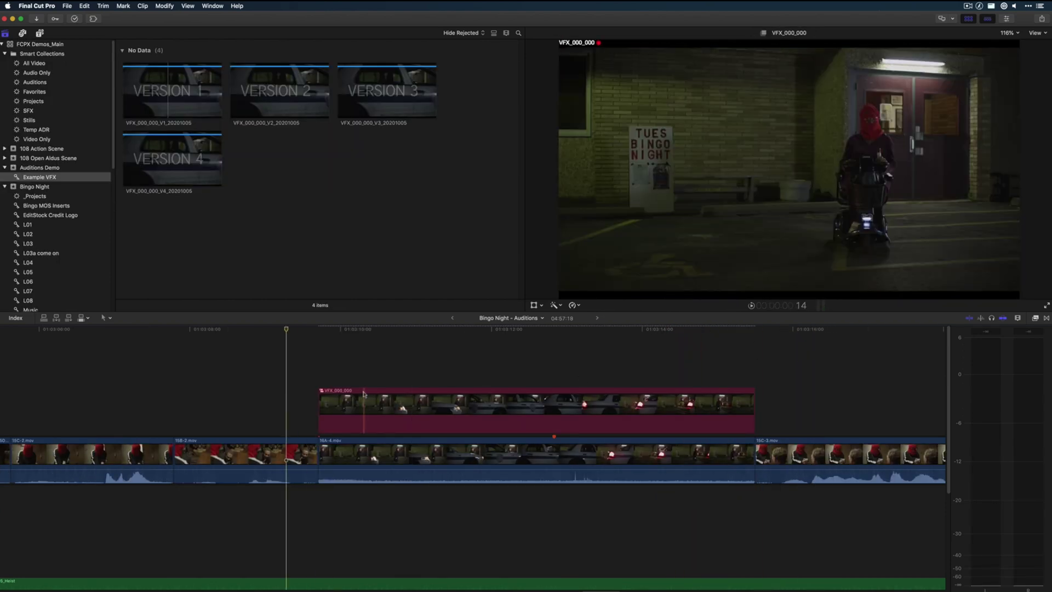
double_click(364, 393)
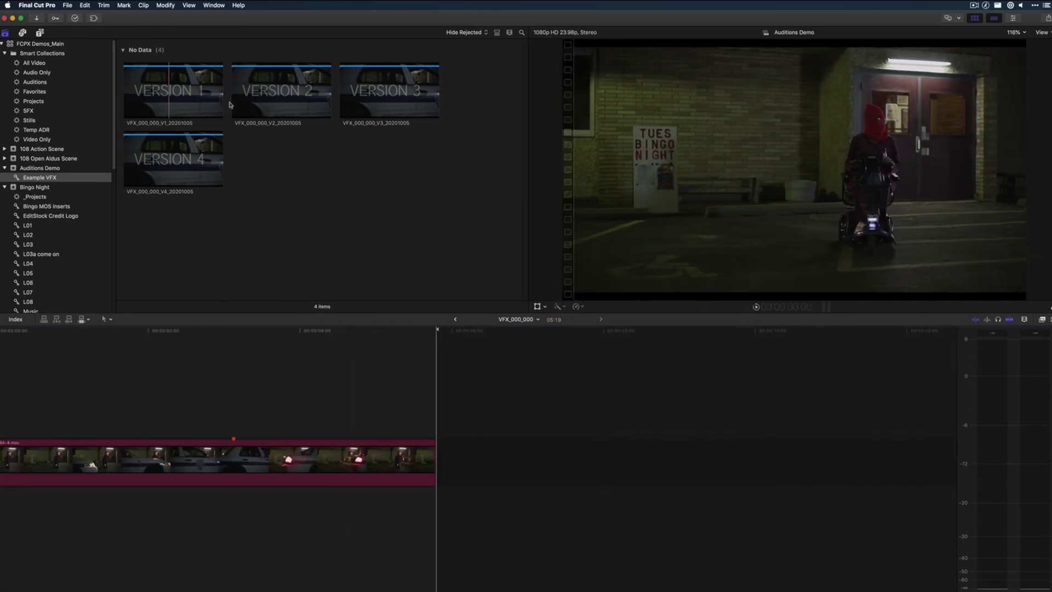
left_click(174, 92)
key("q")
Add VFX Versions 2, 3 and 4 onto the Version 1 clip as audition picks
left_click(281, 92)
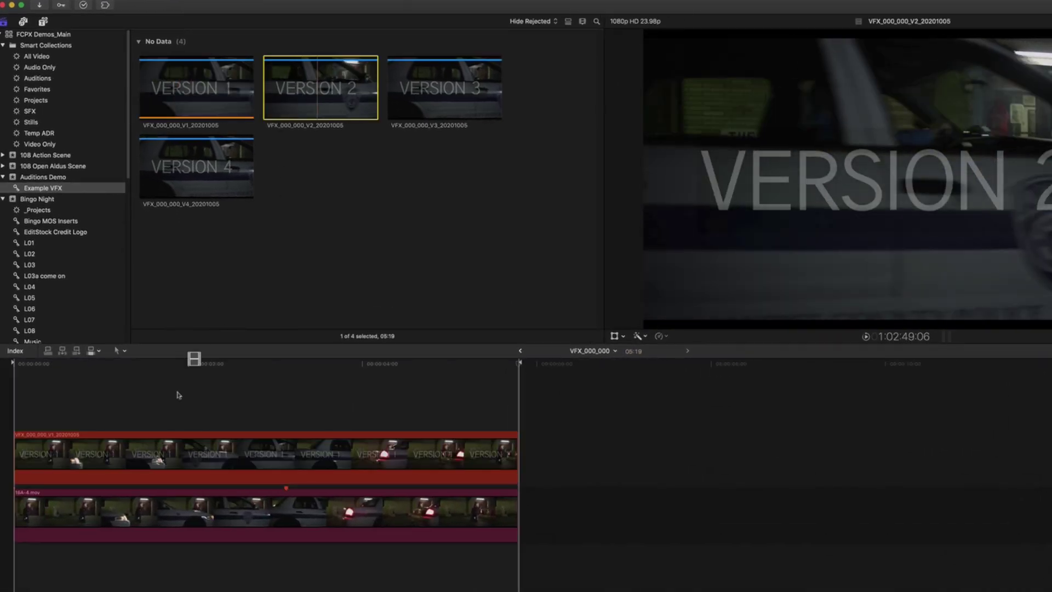
left_click_drag(177, 394, 120, 469)
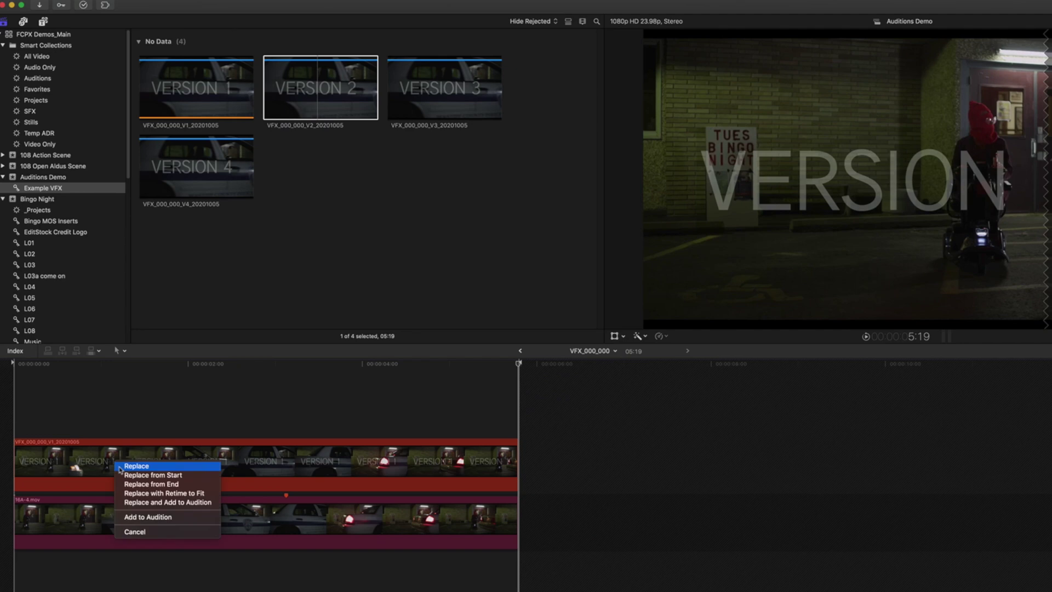
left_click(194, 518)
left_click_drag(437, 88, 145, 430)
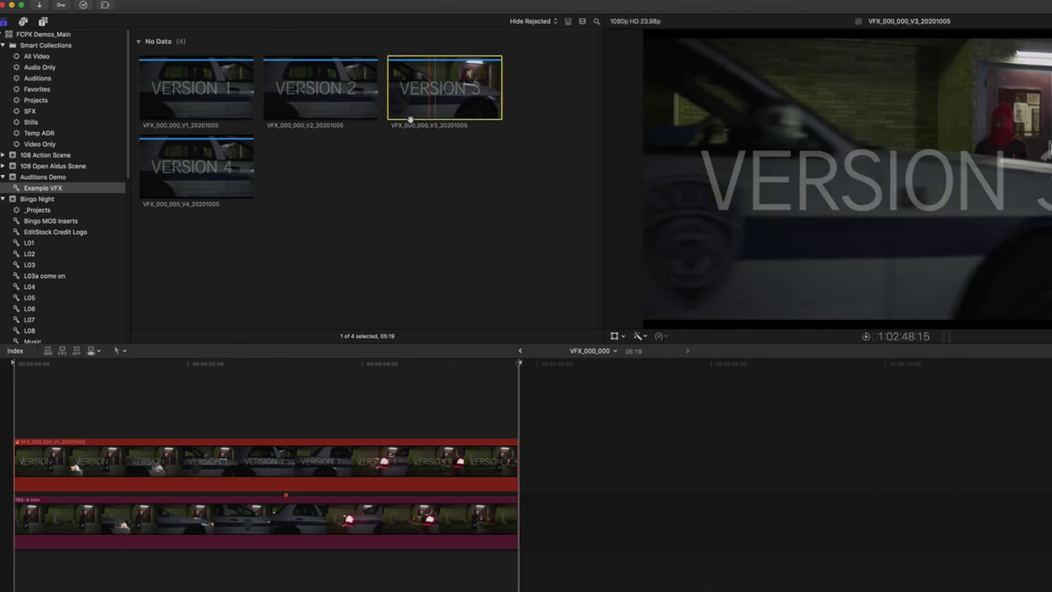
left_click_drag(127, 389, 92, 414)
left_click(132, 446)
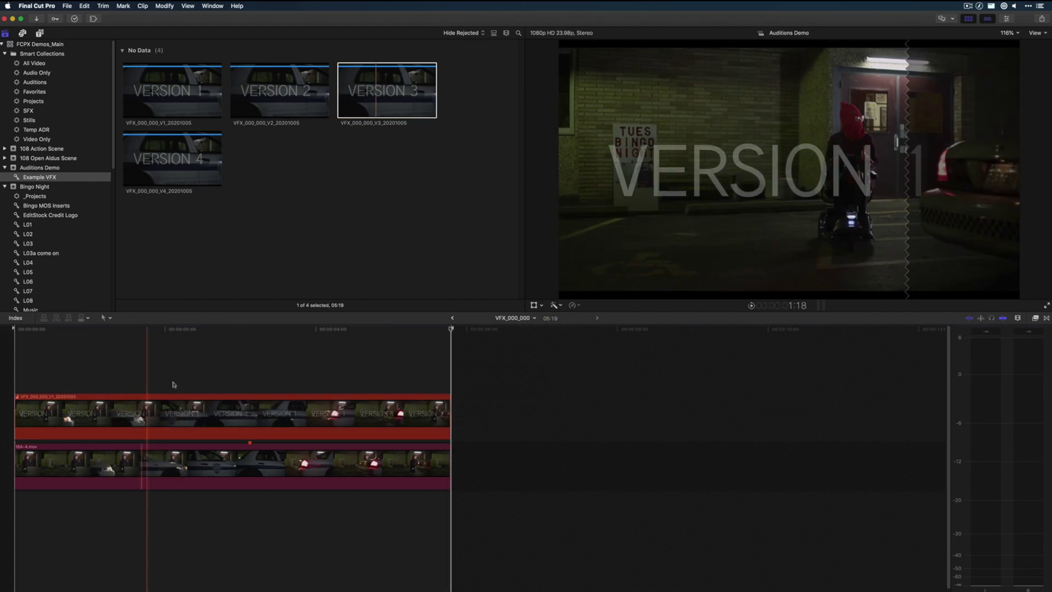
left_click_drag(172, 158, 89, 429)
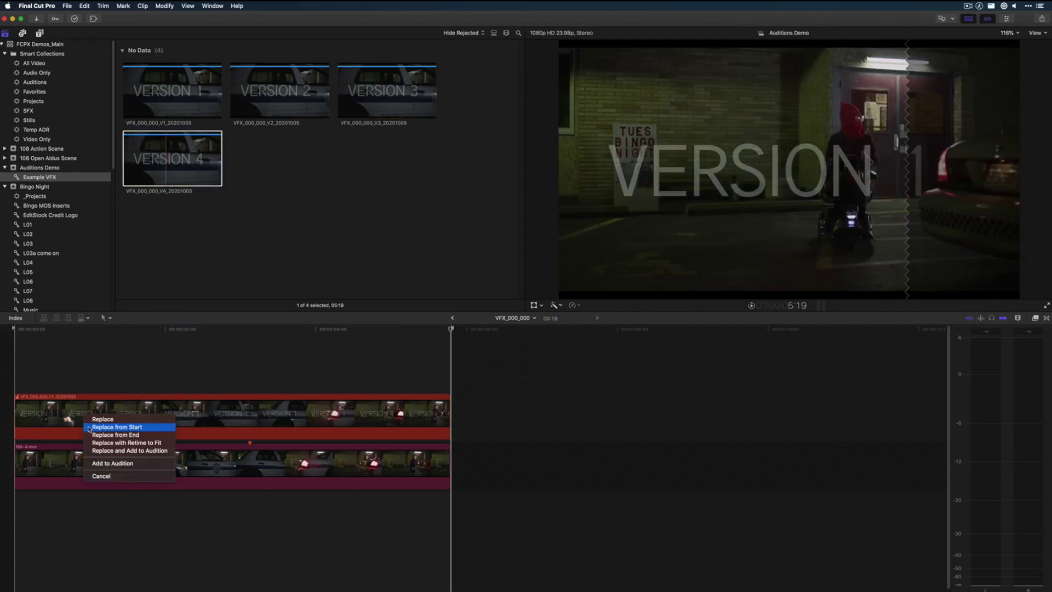
left_click(123, 465)
Play the VFX shot and cycle through its version picks with Ctrl-Option-Right Arrow
key("space")
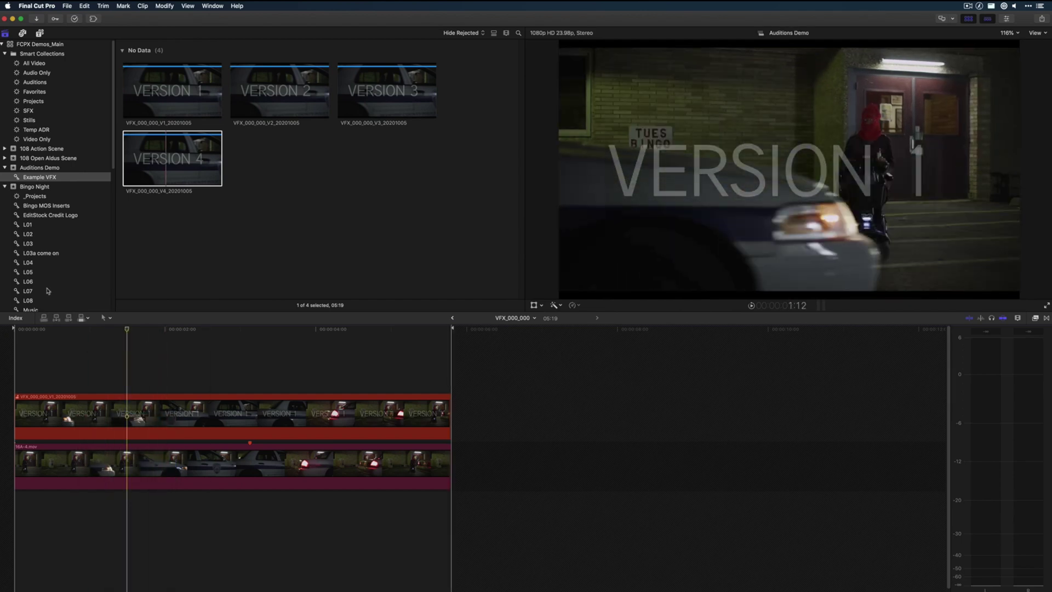
key("ctrl+alt+Right")
key("ctrl+alt+Right")
key("ctrl+alt+Right")
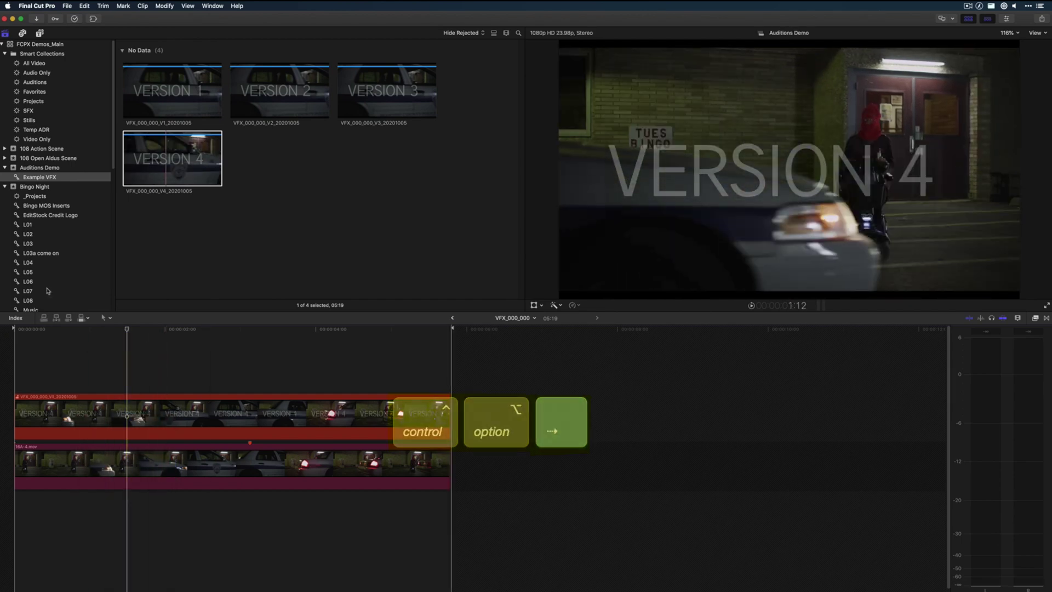
key("ctrl+alt+Right")
key("ctrl+alt+Right")
key("ctrl+alt+Right")
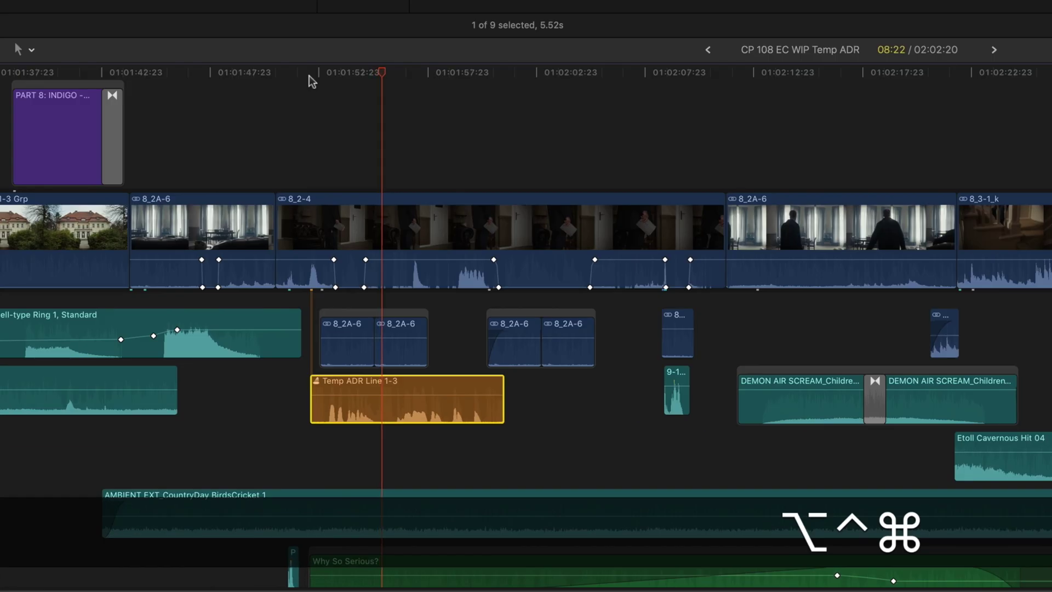
Step the Temp ADR audition to the next take, undo back to Line 1-3, then advance to Line 1-2
key("ctrl+alt+Right")
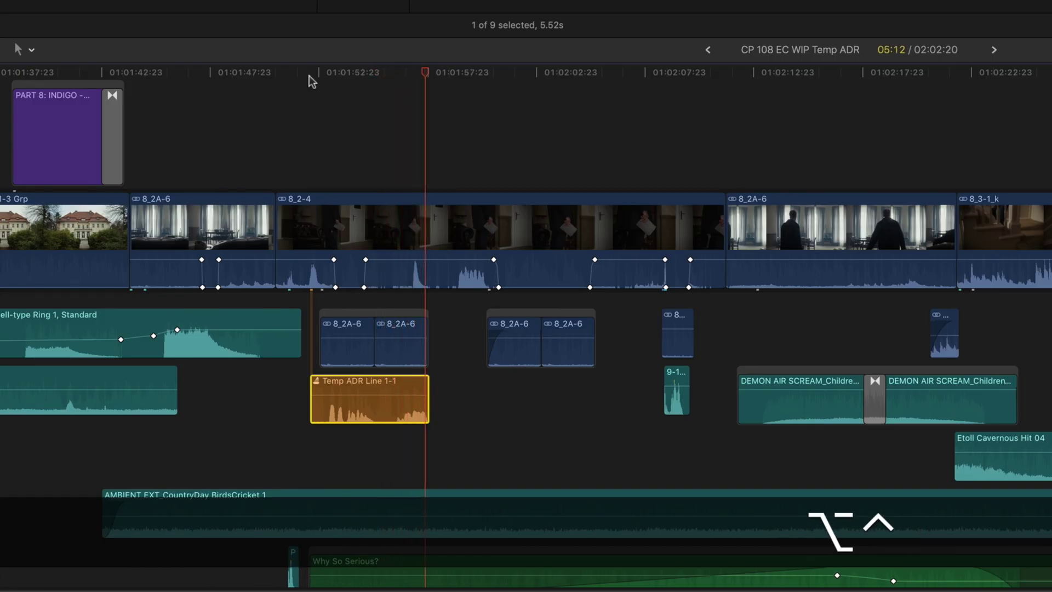
key("ctrl+alt+super+z")
key("ctrl+alt+Right")
key("ctrl+alt+Right")
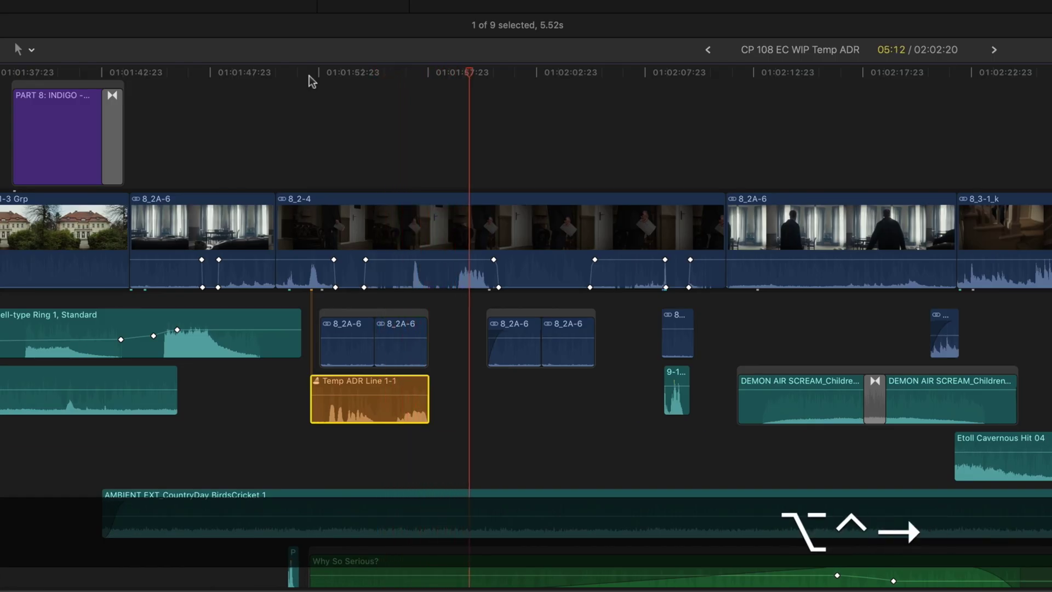